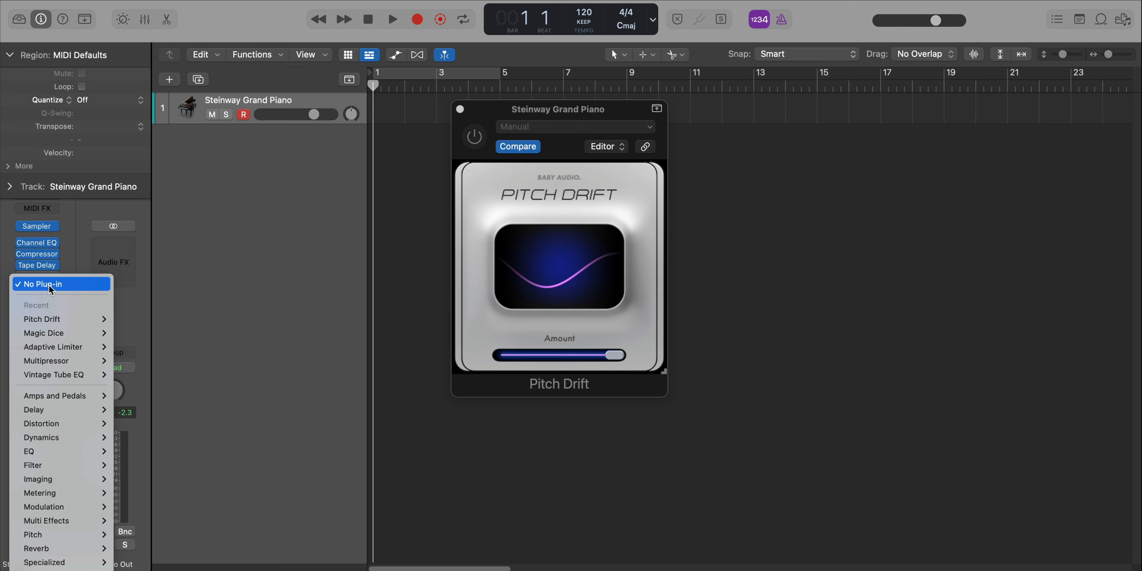
- Insert the Magic Dice plug-in after Pitch Drift on the Steinway Grand Piano track and place both plug-in windows side by side
mouse_move(51, 438)
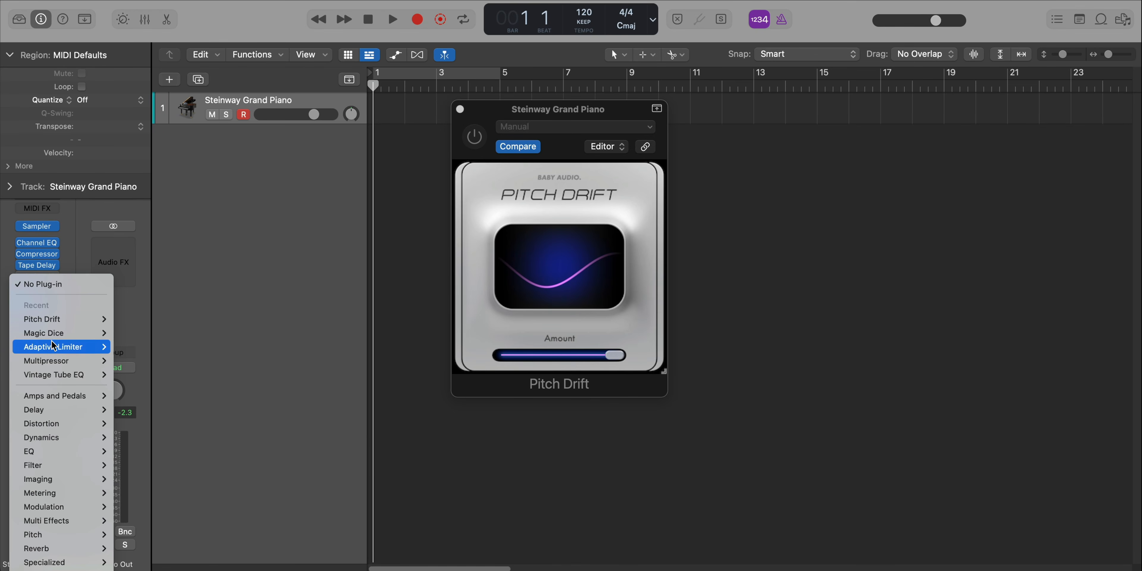
mouse_move(53, 333)
left_click(133, 331)
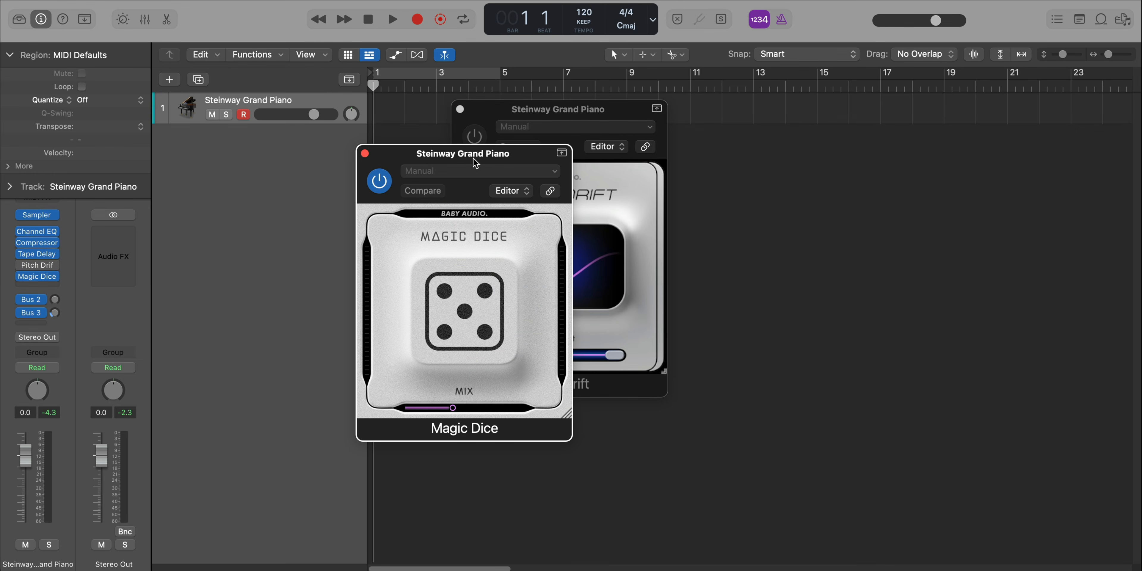
left_click_drag(476, 163, 788, 133)
left_click_drag(551, 111, 438, 127)
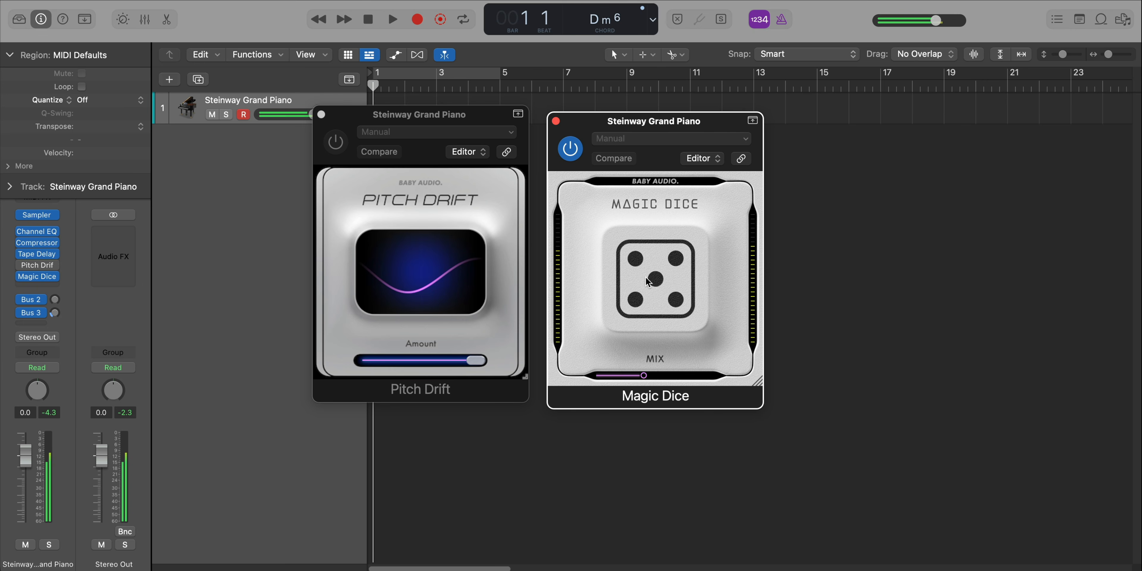
- Raise the Magic Dice mix and roll the dice three times for new random effects
left_click_drag(643, 376, 692, 376)
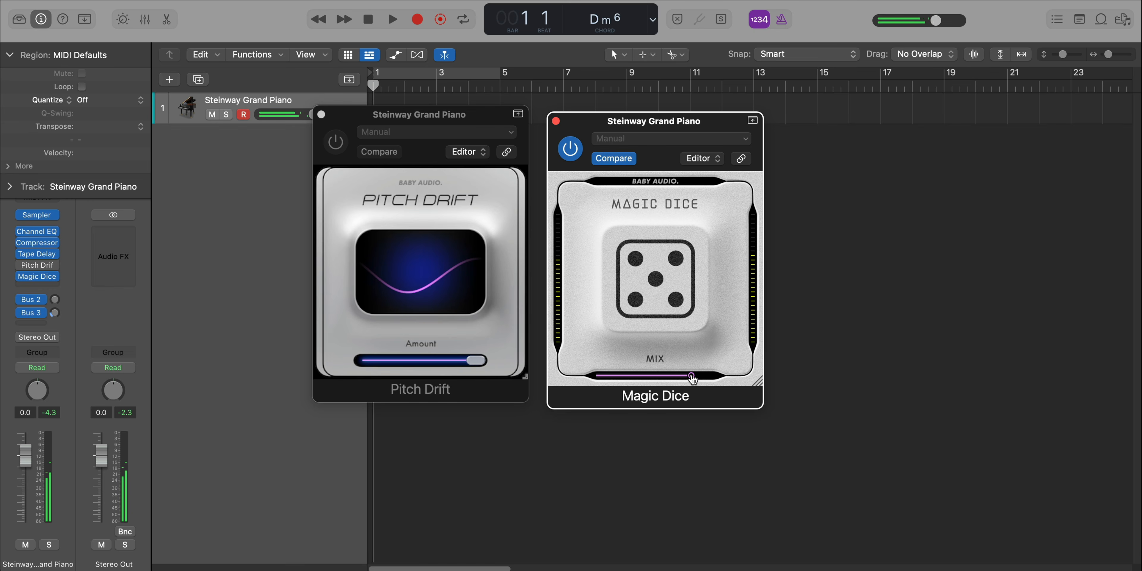
left_click(626, 287)
left_click(632, 291)
left_click(634, 291)
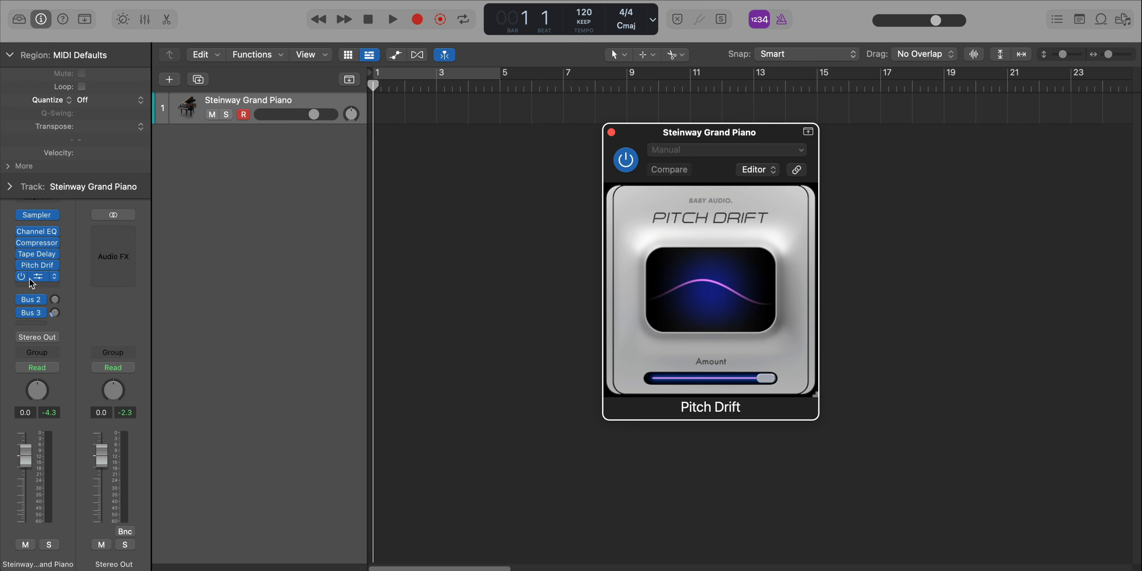
- Bypass Magic Dice and Pitch Drift, and open Tape Delay with its window beside Pitch Drift
left_click(21, 277)
left_click(22, 266)
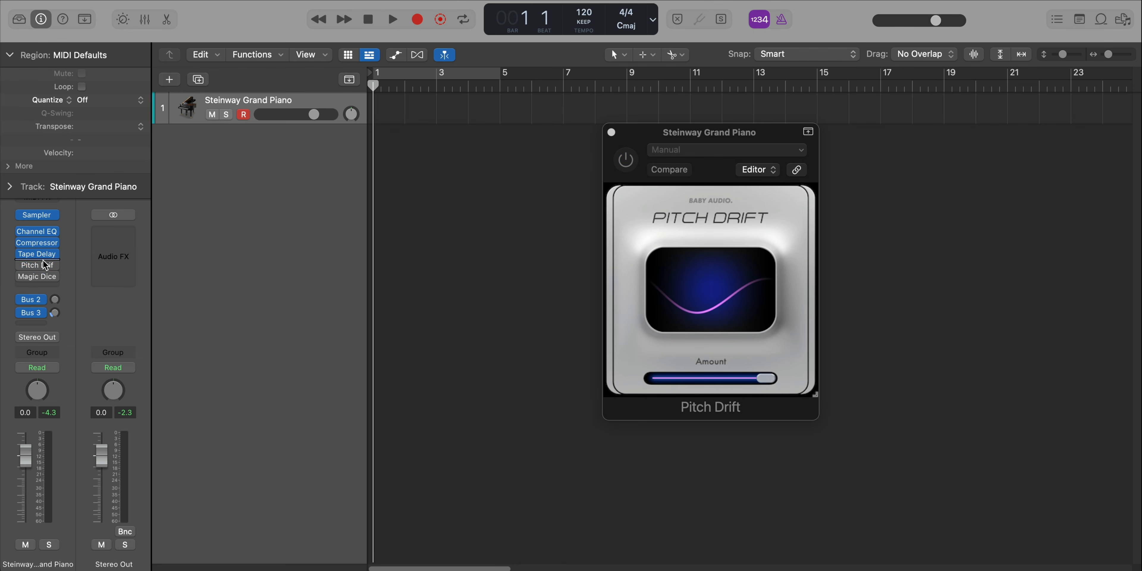
left_click(39, 255)
left_click_drag(654, 165, 449, 95)
left_click_drag(725, 144, 772, 85)
left_click(328, 153)
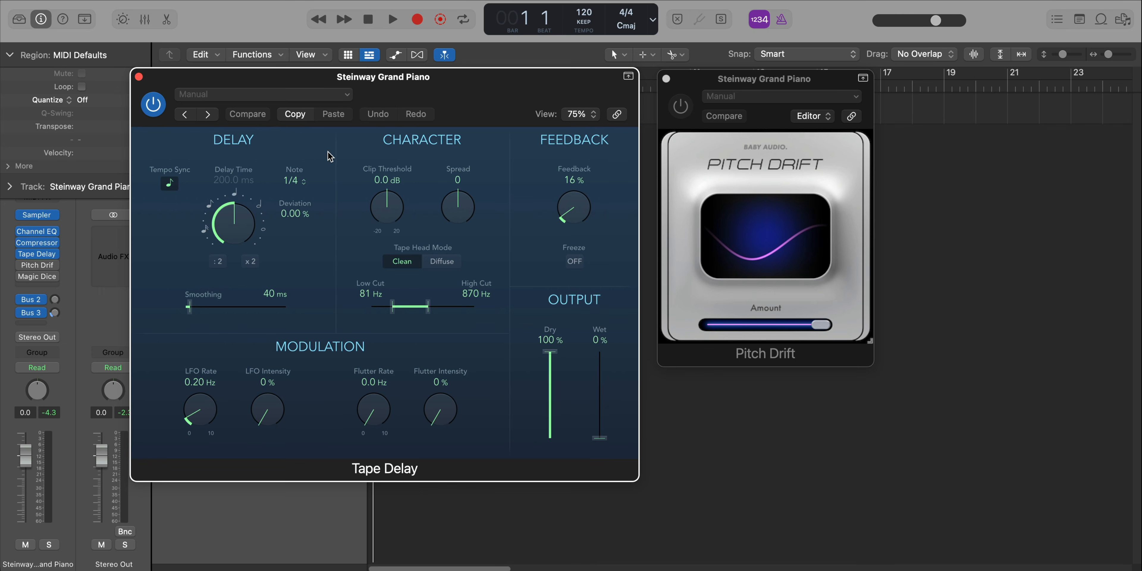
- Turn off Tape Delay's tempo sync and set the delay time to 0 ms and feedback to 0%
left_click(171, 188)
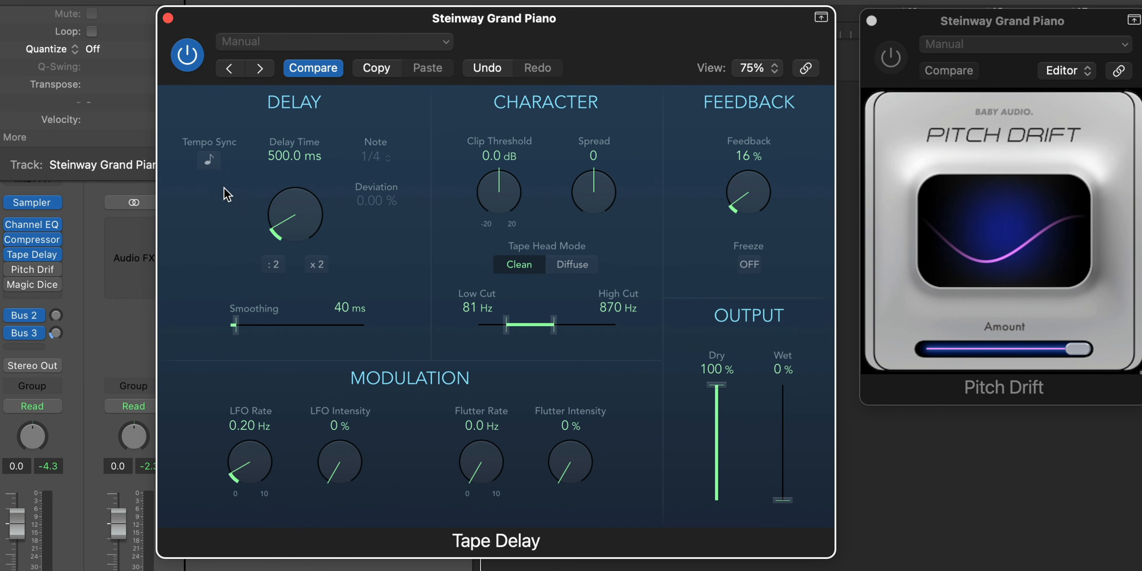
left_click_drag(298, 233, 300, 343)
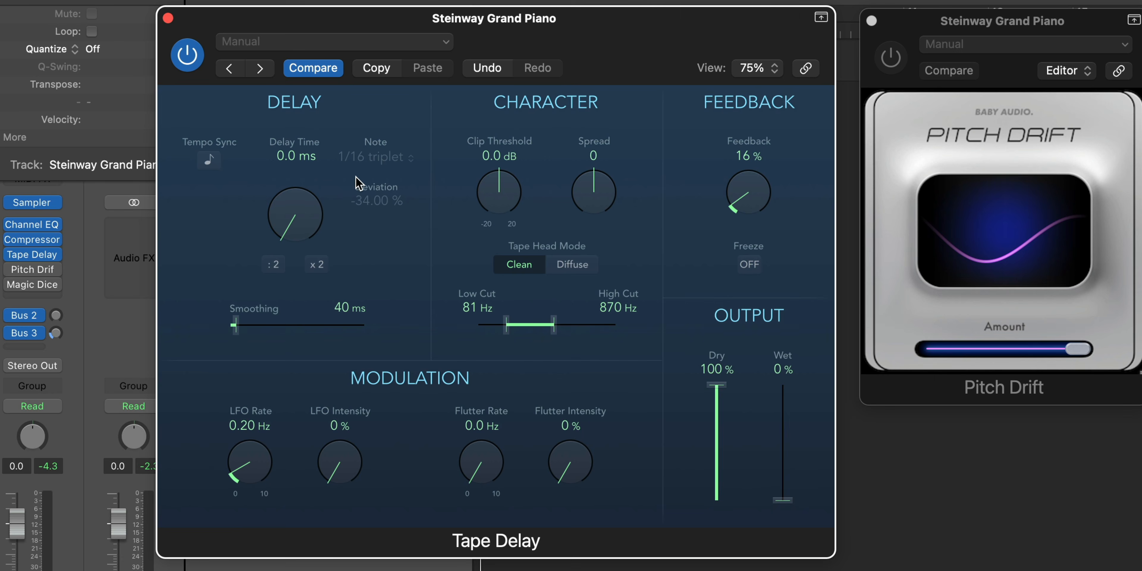
left_click_drag(761, 182, 745, 325)
- Set Tape Delay's high cut to 20000 Hz and low cut to 20 Hz, with the output 0% dry and 100% wet
left_click_drag(554, 326, 705, 329)
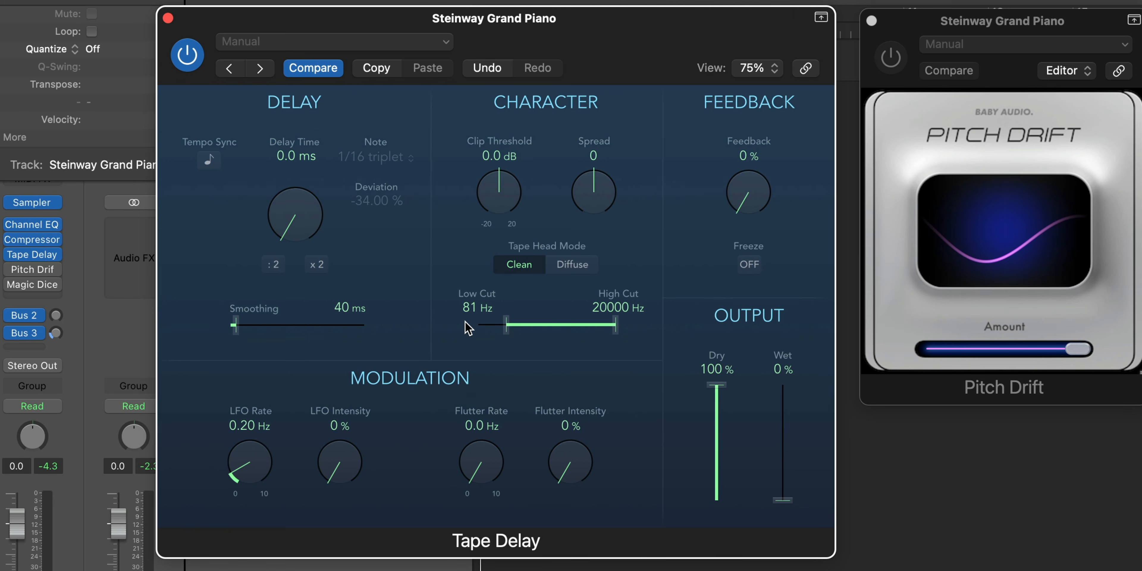
left_click_drag(514, 325, 371, 328)
left_click_drag(728, 392, 745, 566)
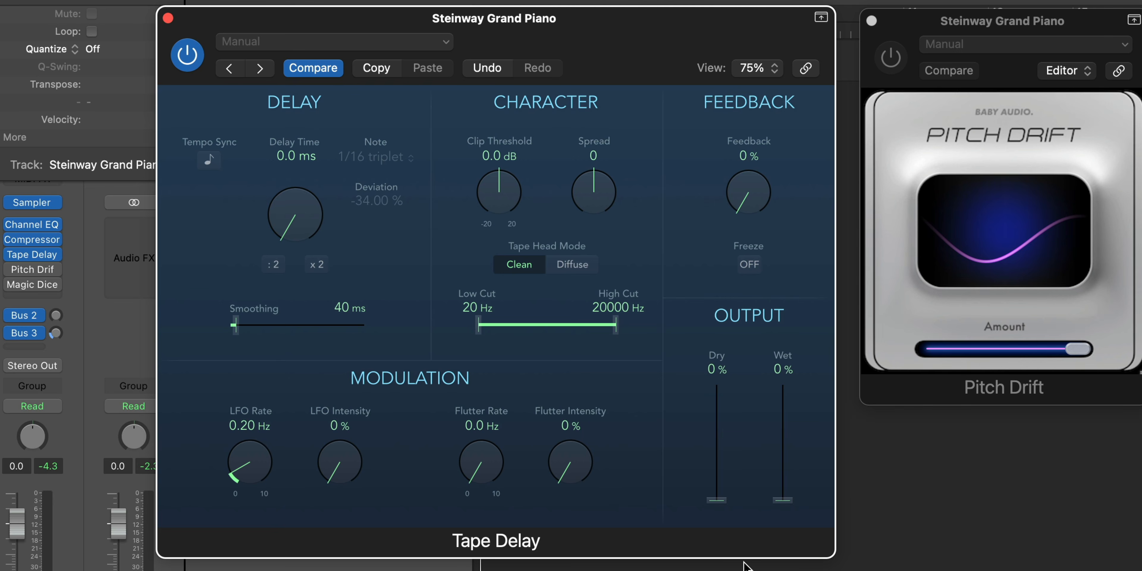
left_click_drag(785, 503, 774, 339)
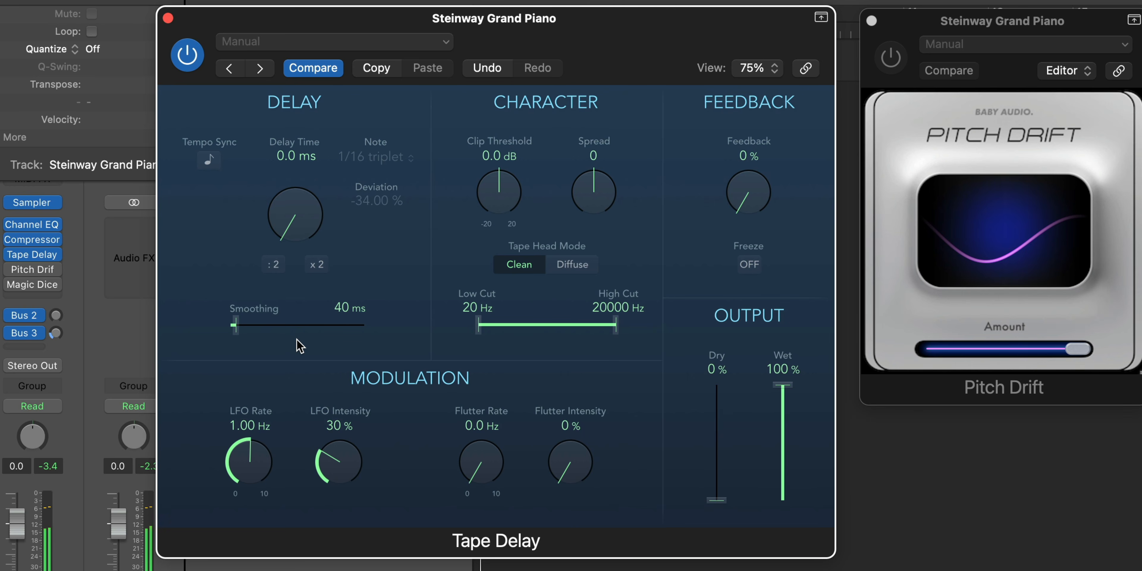
- Toggle Tape Delay's bypass off and on to compare the piano with and without the effect
left_click(183, 55)
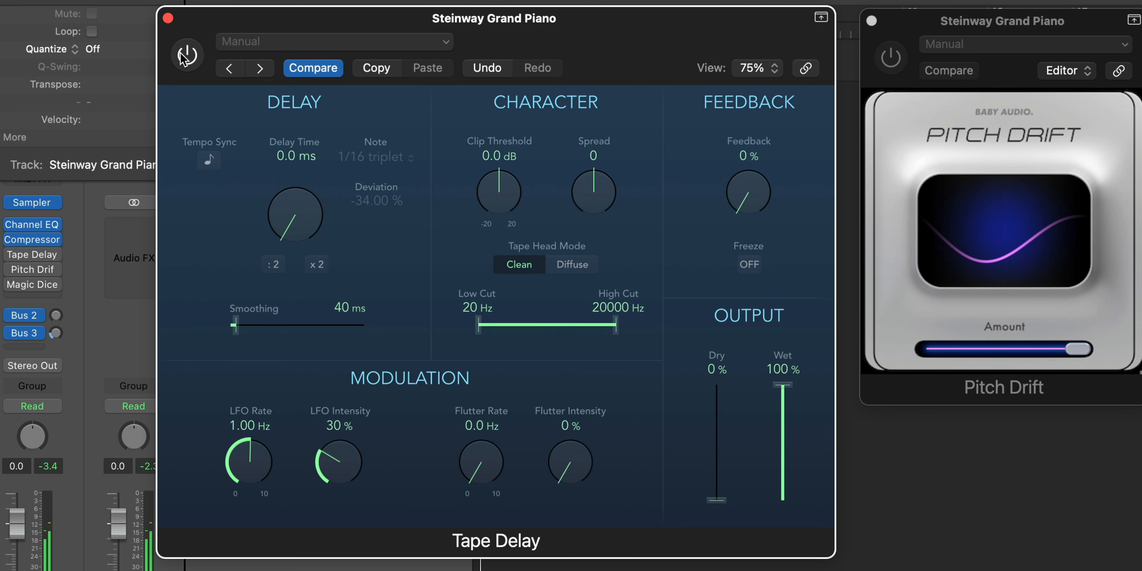
left_click(182, 57)
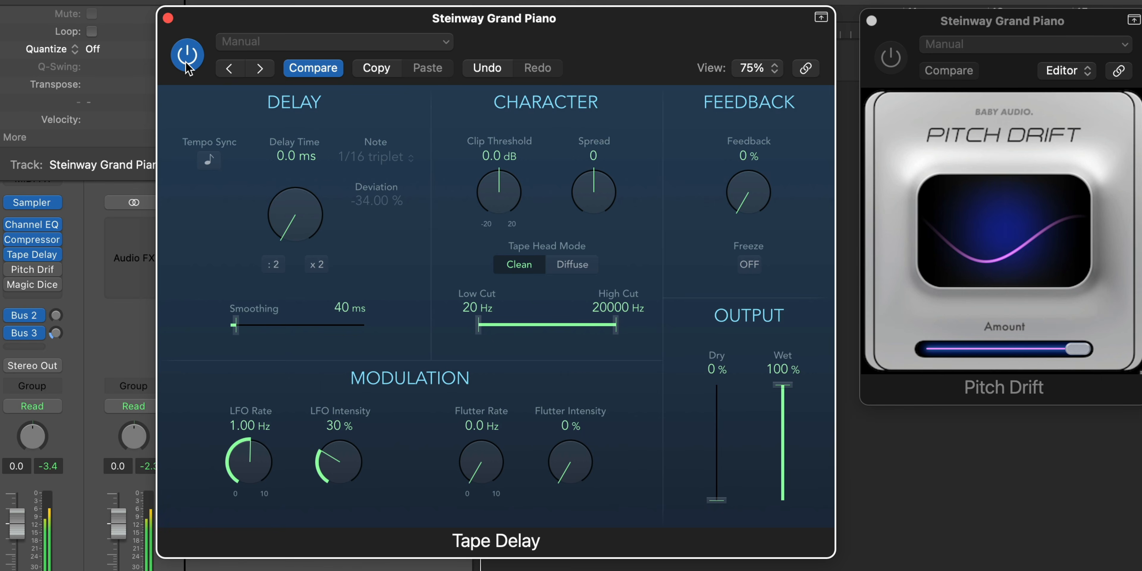
left_click(193, 65)
left_click(194, 64)
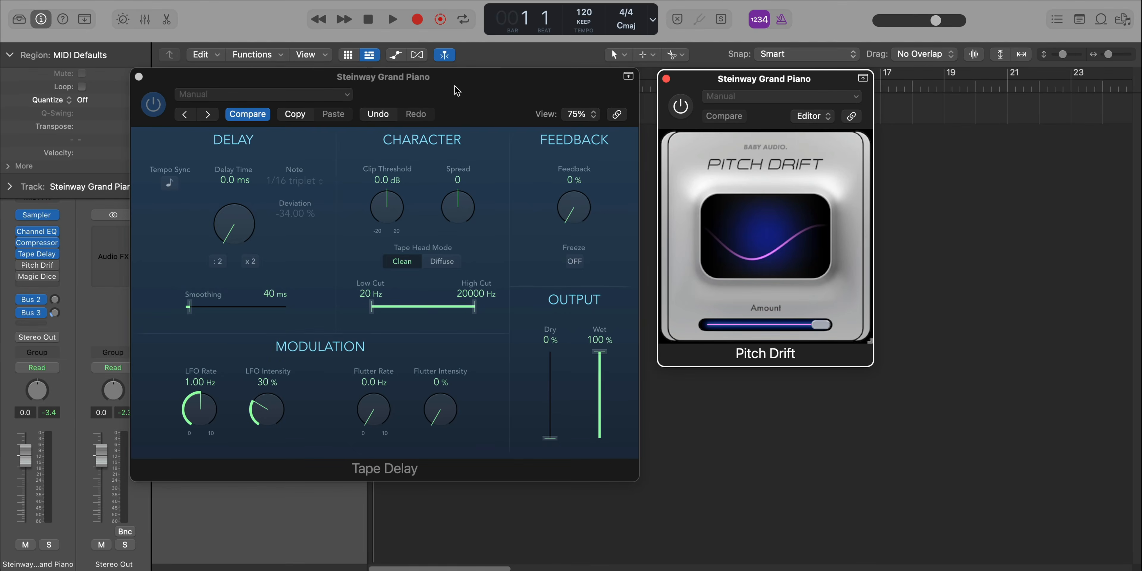
left_click(455, 85)
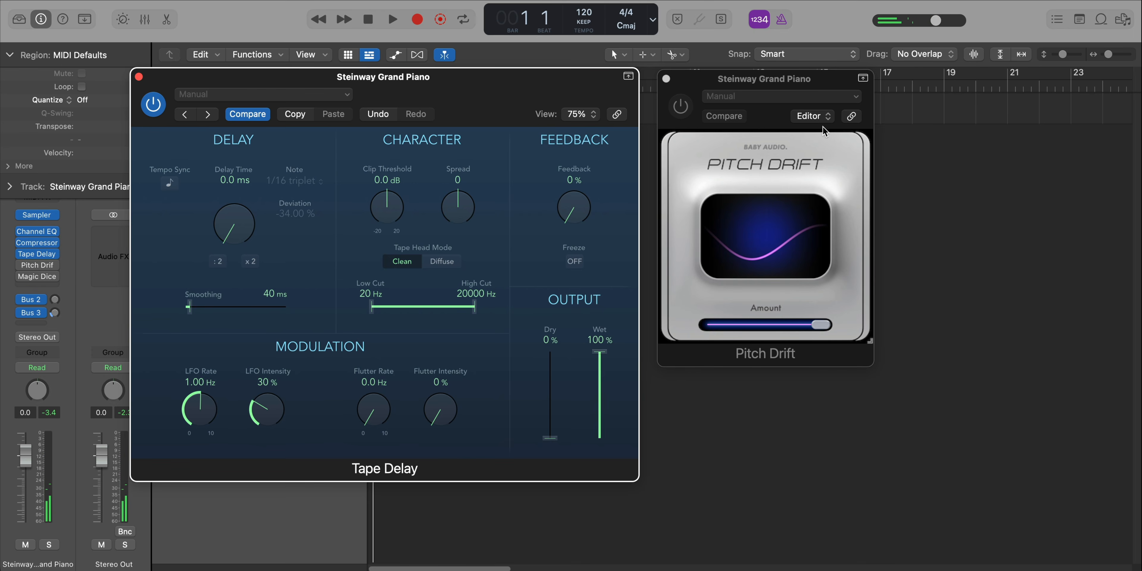
- Turn Pitch Drift back on with its amount at maximum and lower its speed to 40
left_click(680, 108)
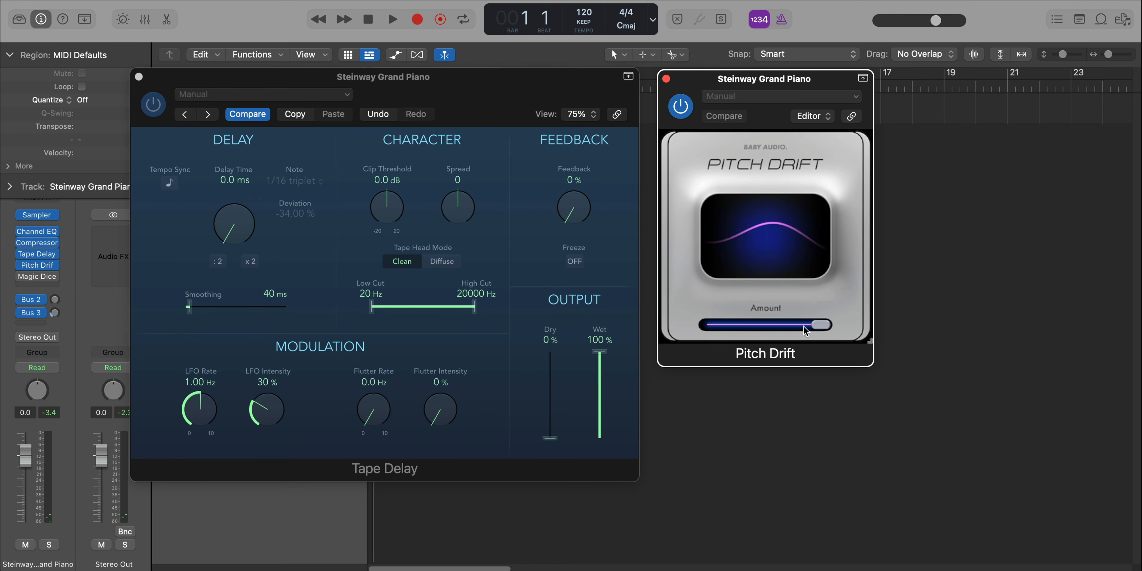
left_click_drag(805, 323, 873, 319)
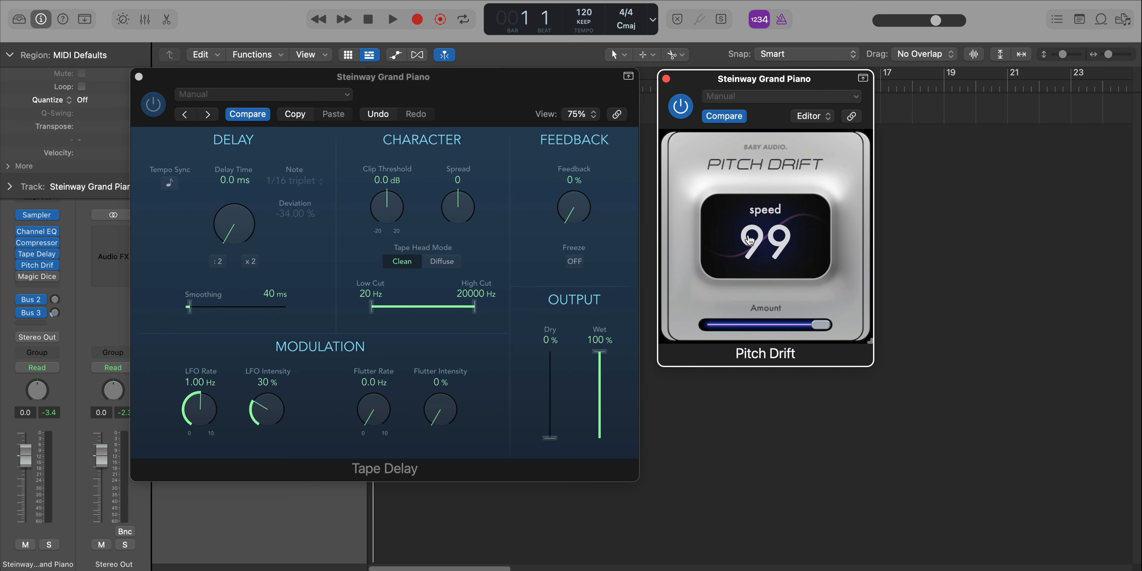
left_click_drag(782, 242, 785, 295)
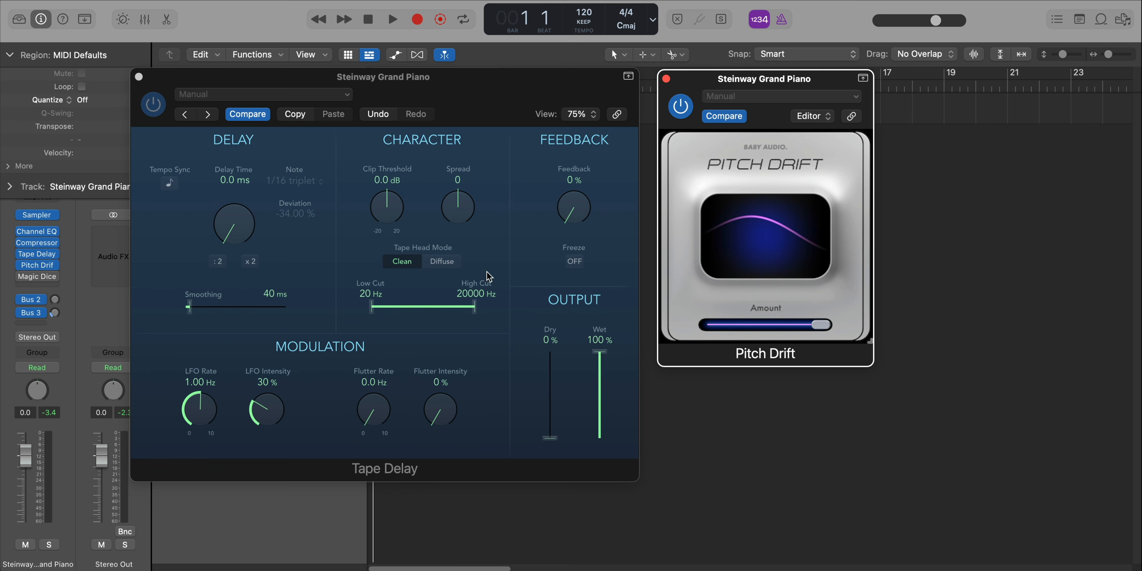
left_click_drag(767, 239, 757, 320)
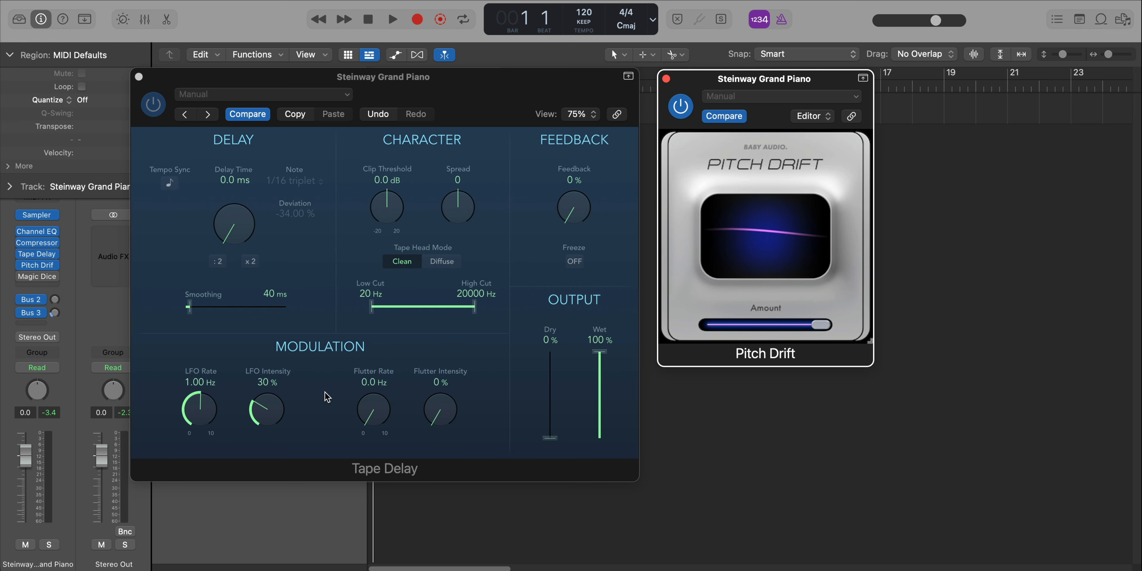
mouse_move(788, 200)
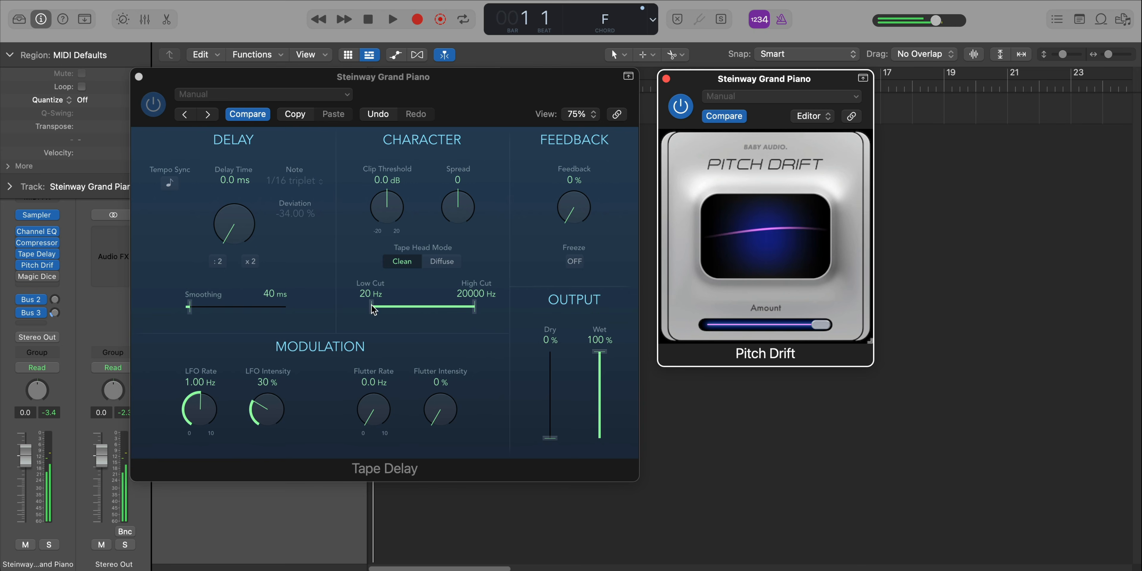
- Audition Pitch Drift without Tape Delay, switch back to Tape Delay with Pitch Drift bypassed, and check Pitch Drift's speed
left_click(164, 103)
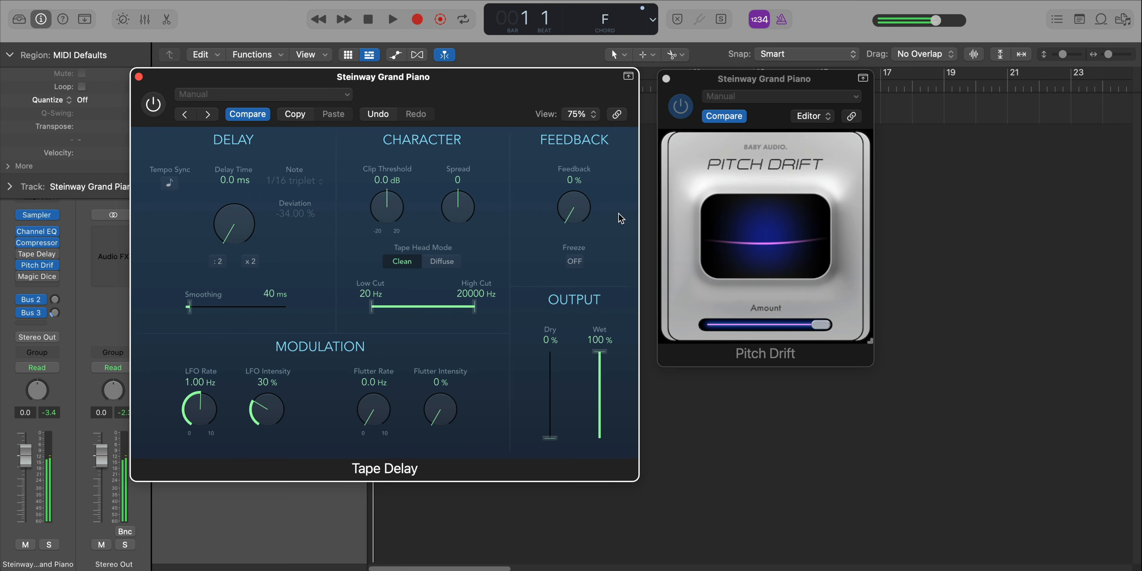
left_click(727, 81)
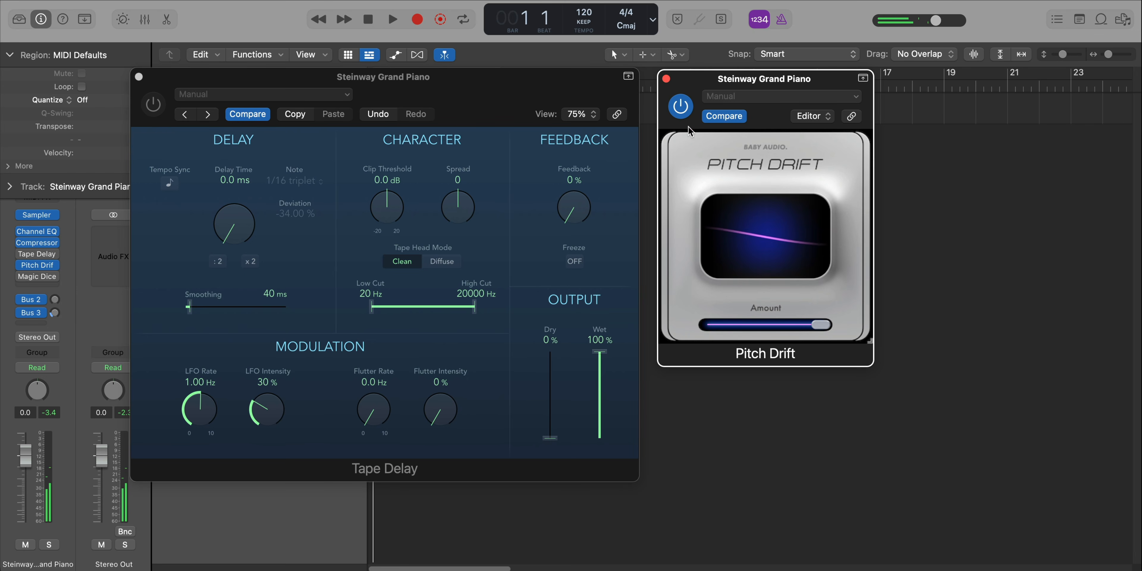
left_click(681, 106)
left_click(161, 110)
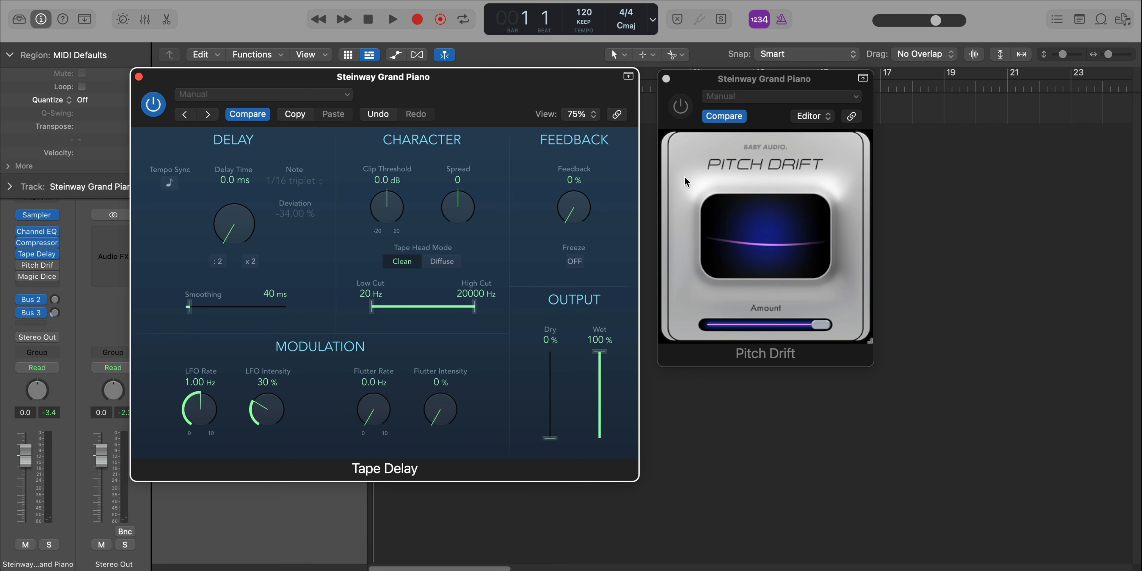
left_click(737, 235)
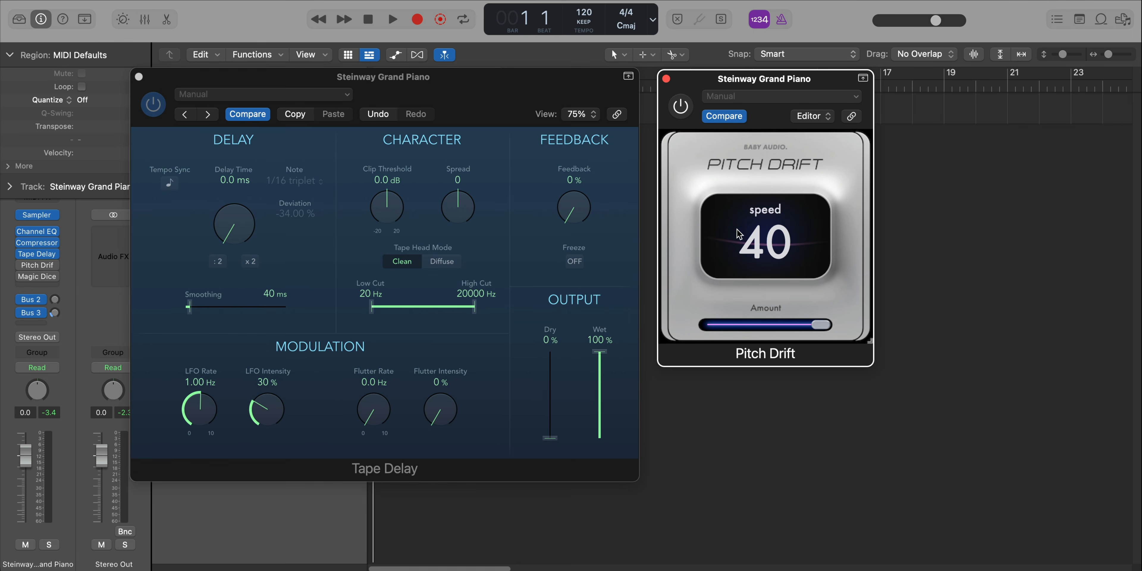